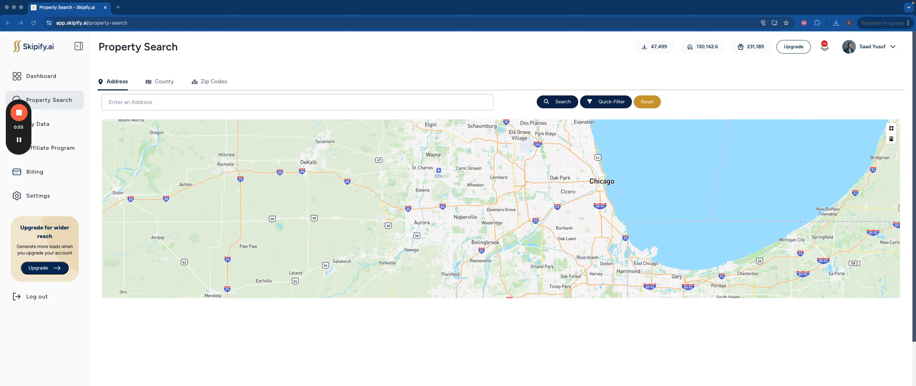
Step: Search for the pasted property address through its suggested match and select the property record that is found
click(271, 105)
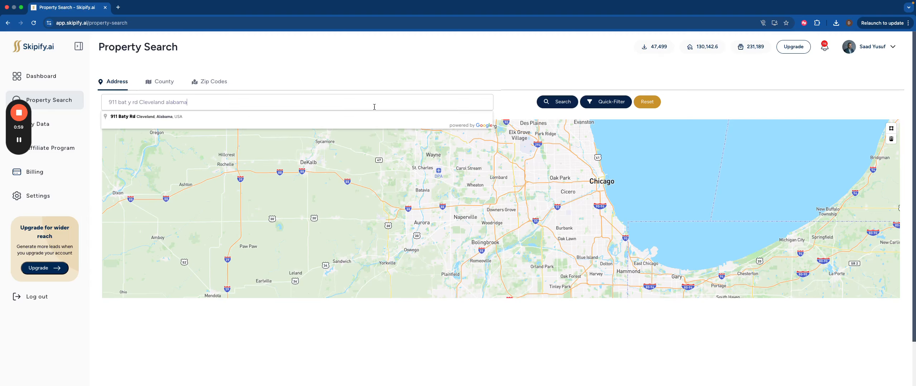
click(280, 118)
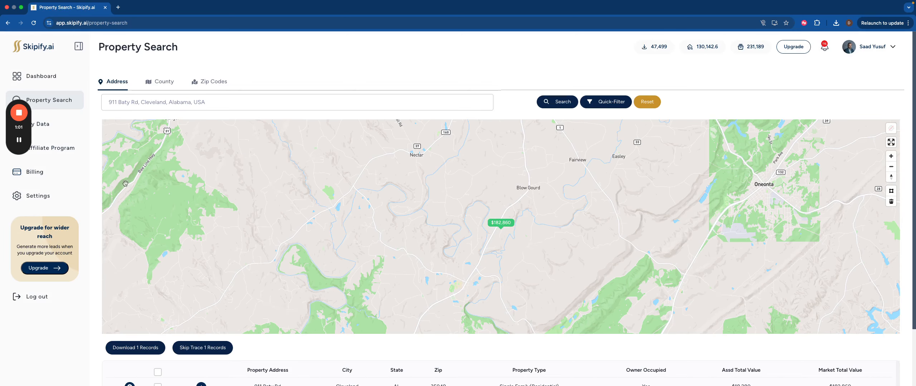
scroll(98, 200, down, 3)
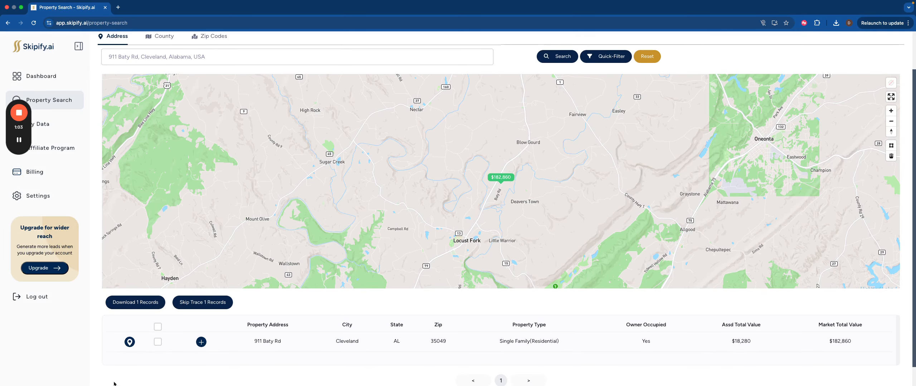
click(157, 342)
Step: Order a property download of the selected record with the file name "property records"
click(144, 304)
click(375, 216)
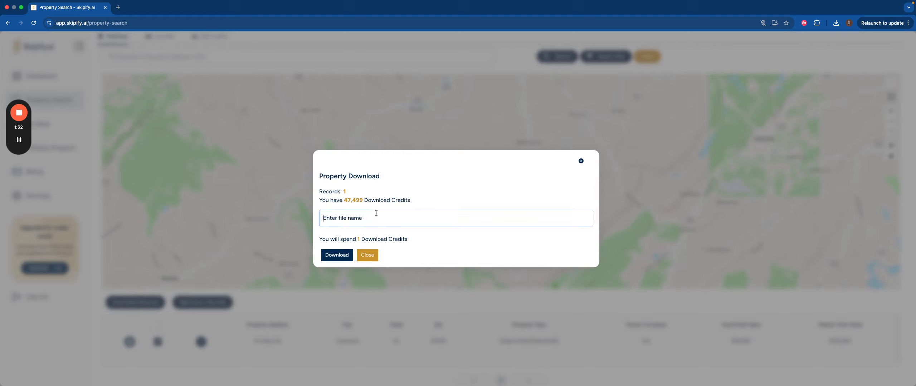
text(property records)
click(336, 256)
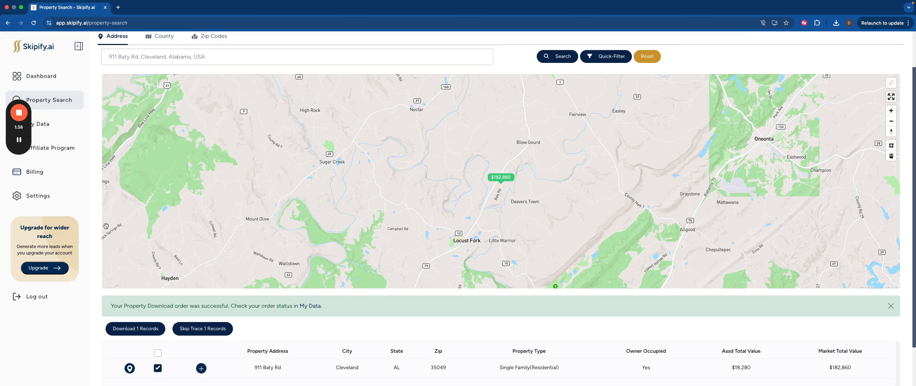
Step: Open the My Data list and examine the actions available for the "property records" order
click(61, 125)
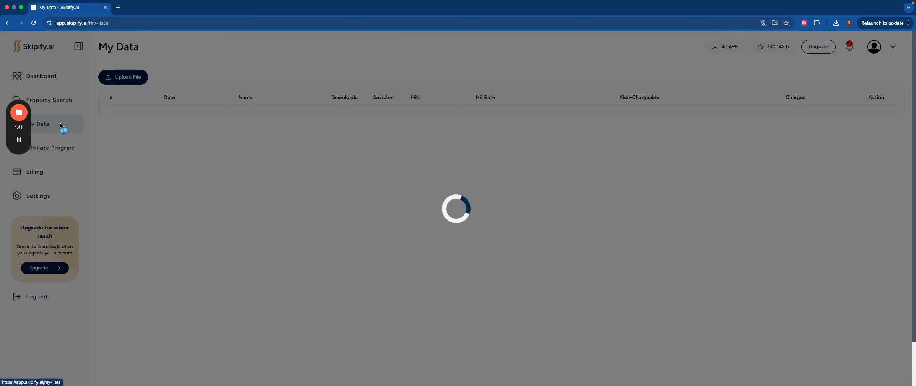
click(876, 114)
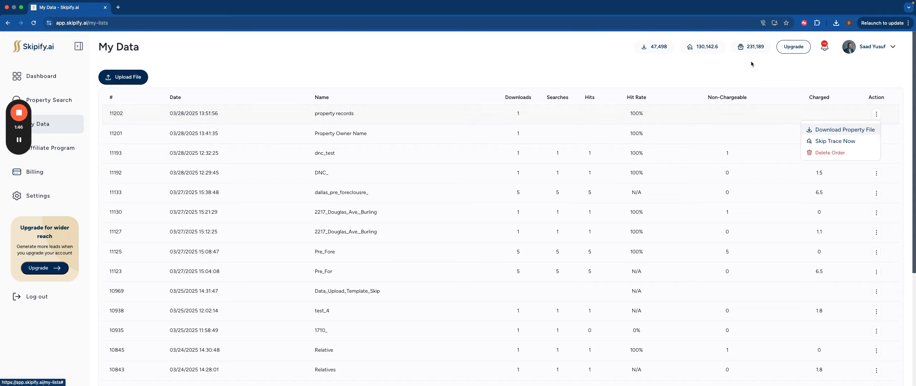
click(737, 73)
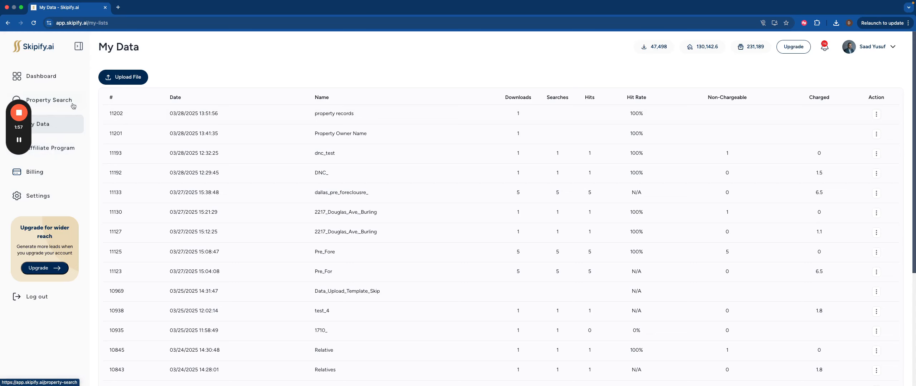
Step: Open the file upload page from My Data and download the sample CSV file
click(41, 129)
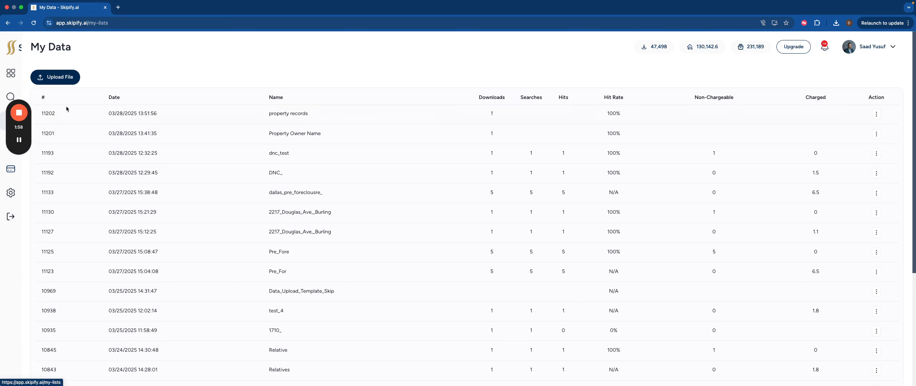
click(55, 78)
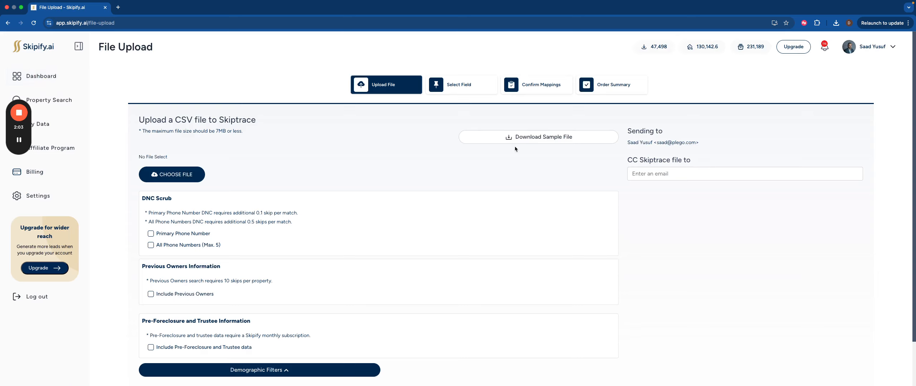
click(532, 140)
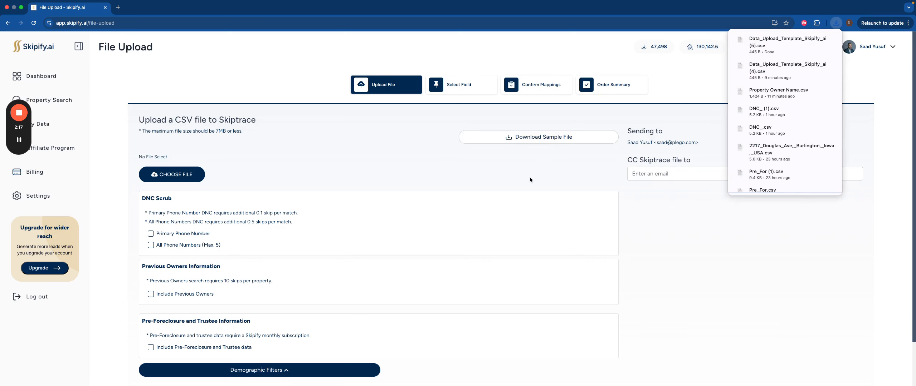
Step: Switch to Numbers to compare the upload template's columns with those of the property export, and return to the browser
key(super+Tab)
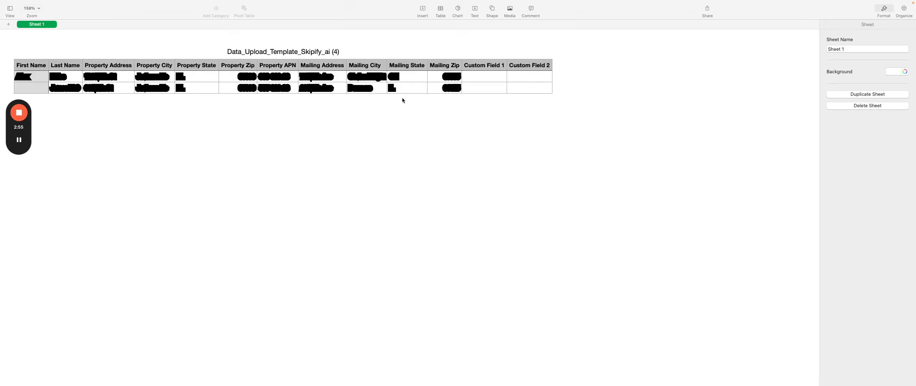
key(ctrl+Right)
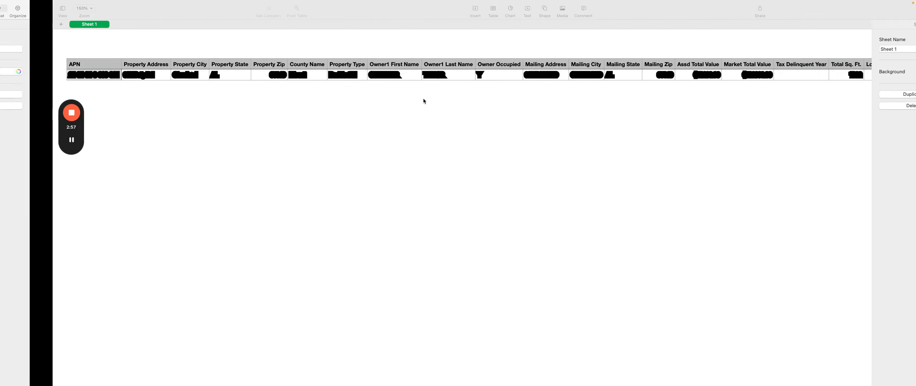
key(ctrl+Left)
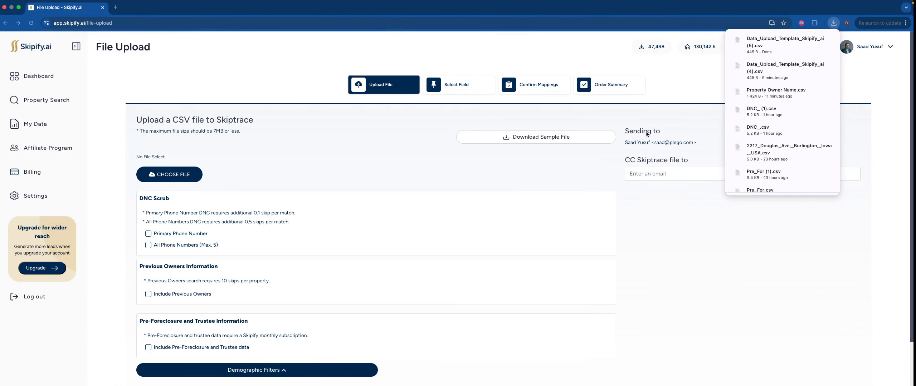
Step: Go back to the My Data list of orders
click(73, 125)
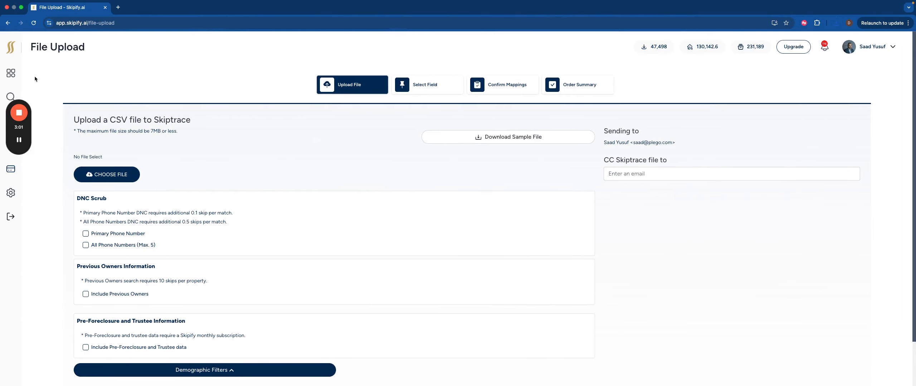
drag(15, 132, 1, 306)
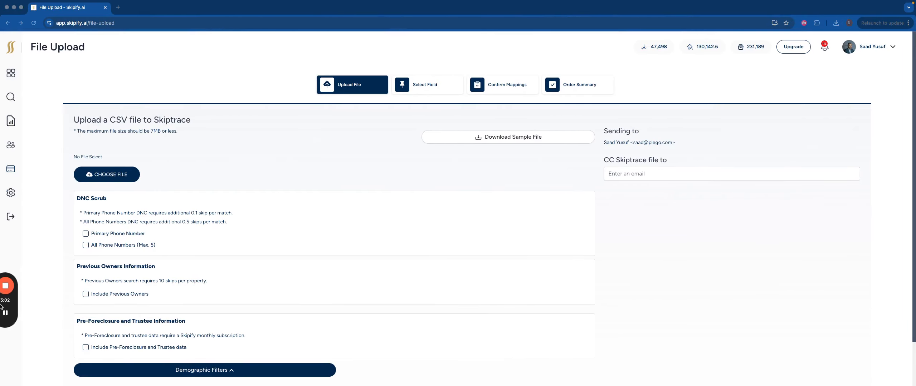
click(11, 121)
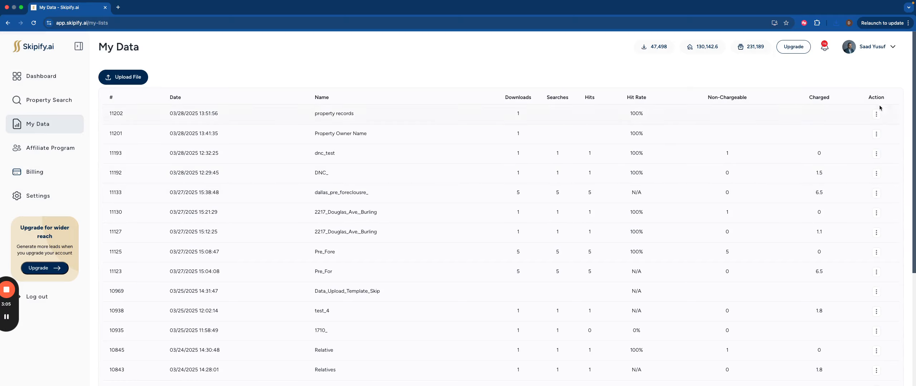
Step: Switch to the property export in Numbers and select the record's cells from Property Address through Property Zip
key(ctrl+Right)
key(ctrl+Right)
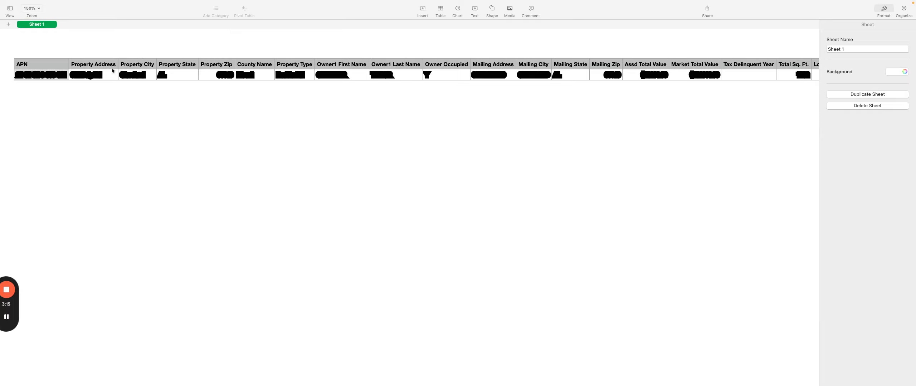
click(42, 75)
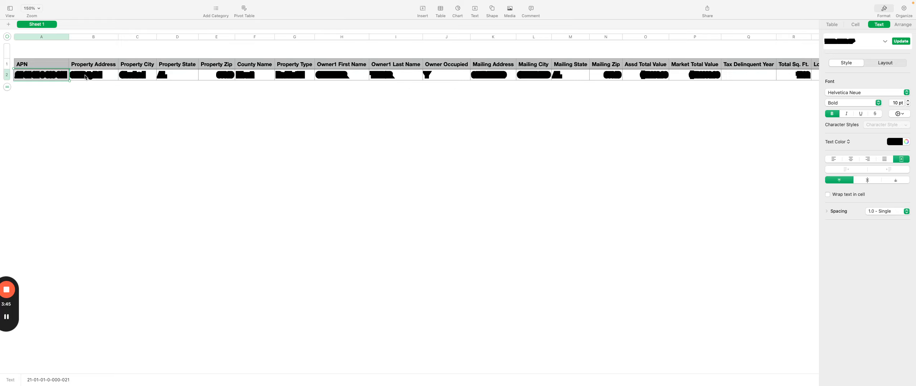
drag(86, 77, 214, 79)
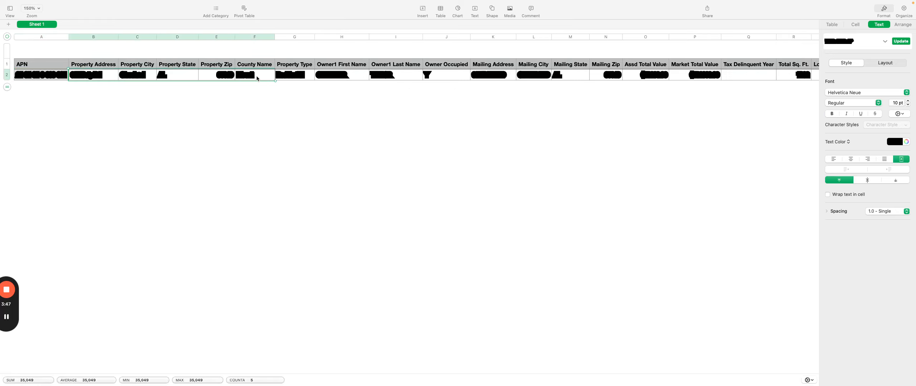
drag(257, 79, 226, 77)
key(ctrl+Left)
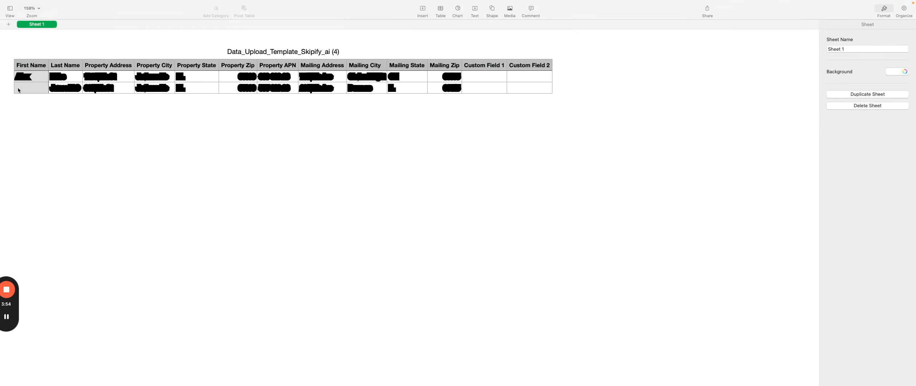
click(19, 90)
click(7, 88)
right_click(7, 88)
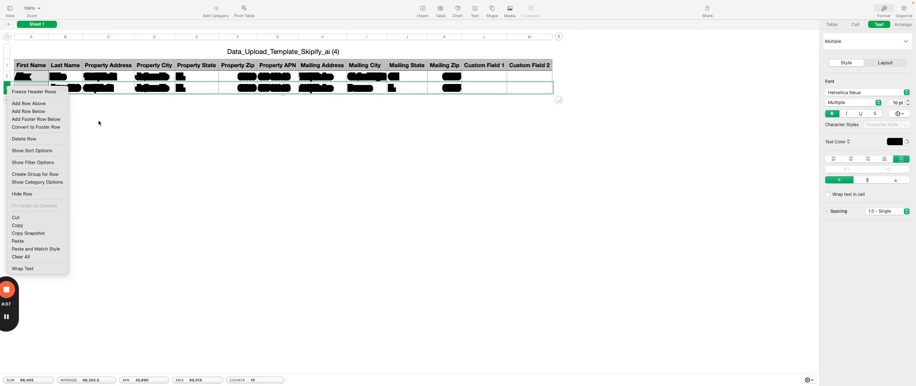
Step: Switch to the browser and open the file upload page from My Data
key(ctrl+Left)
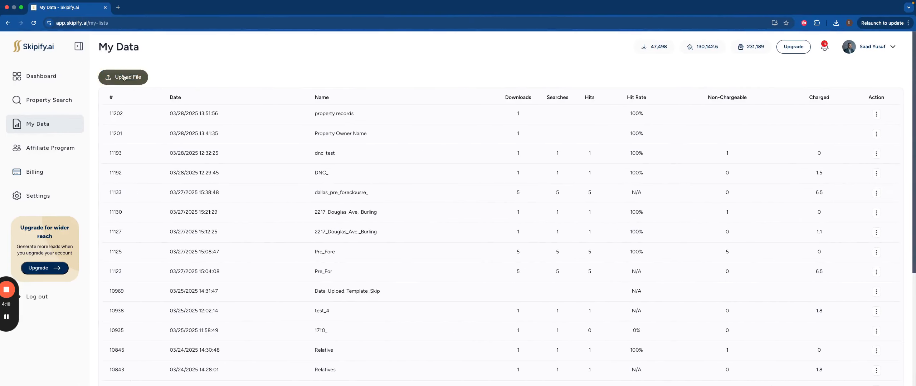
click(142, 76)
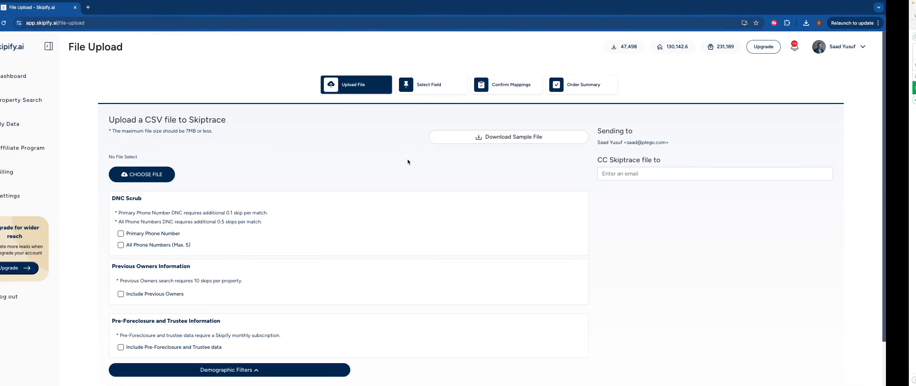
Step: Switch to the upload template in Numbers and delete its second sample record, row 3
key(ctrl+Right)
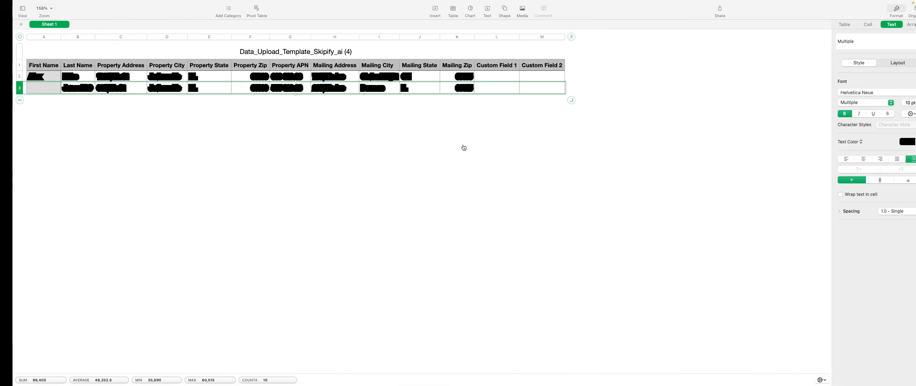
right_click(10, 88)
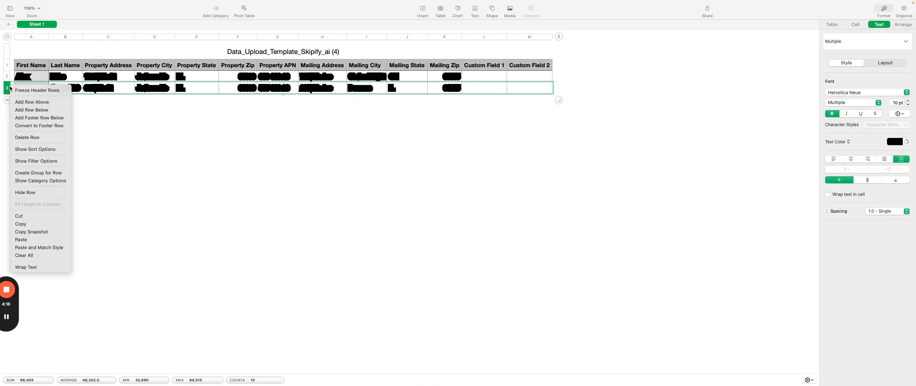
click(40, 141)
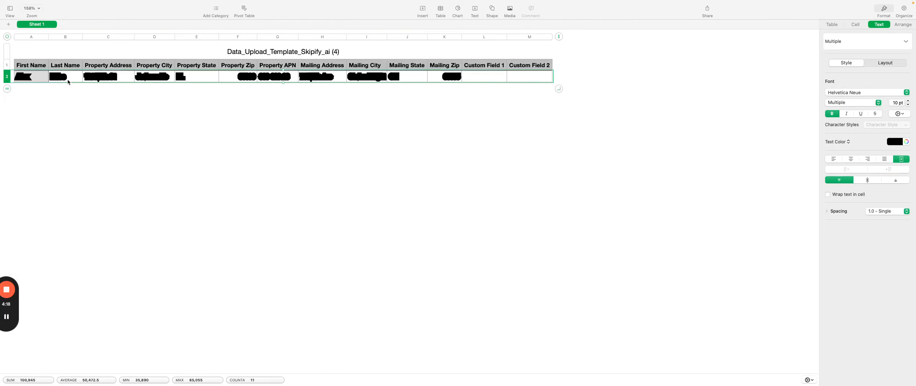
Step: Paste the address, city, state and zip copied from the property export into the template's Property Address cell
click(108, 78)
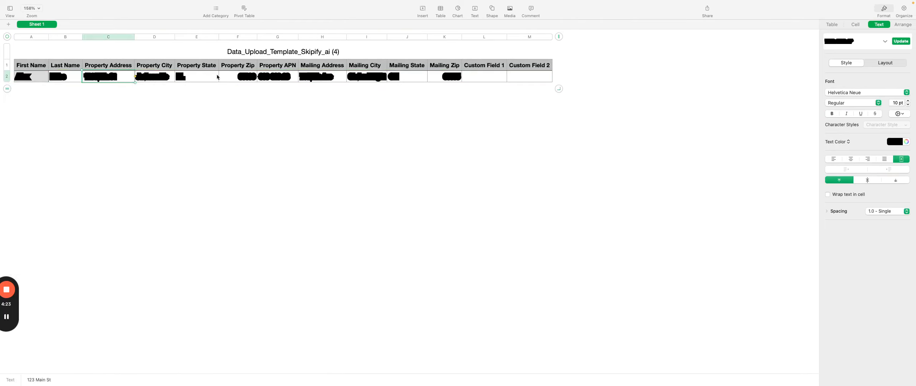
key(ctrl+Right)
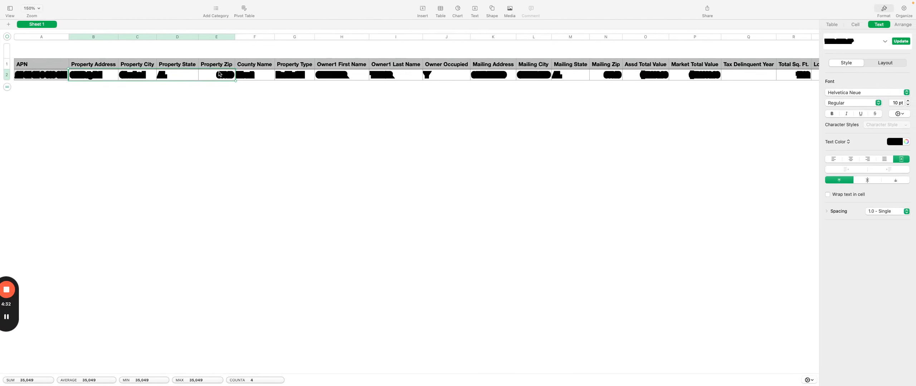
key(ctrl+Left)
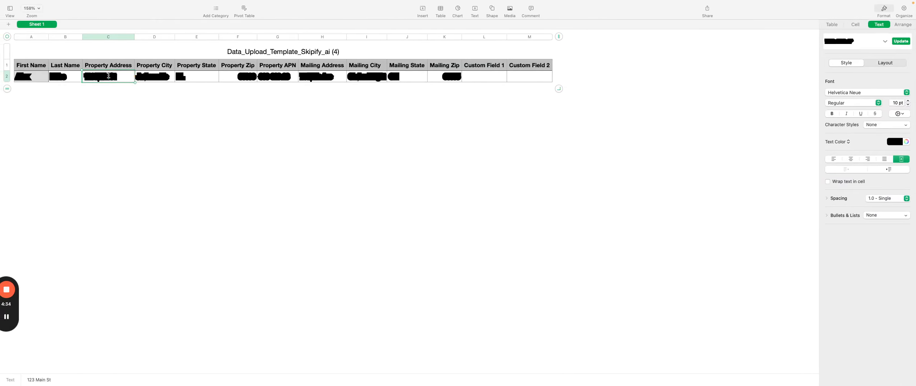
click(108, 76)
click(230, 88)
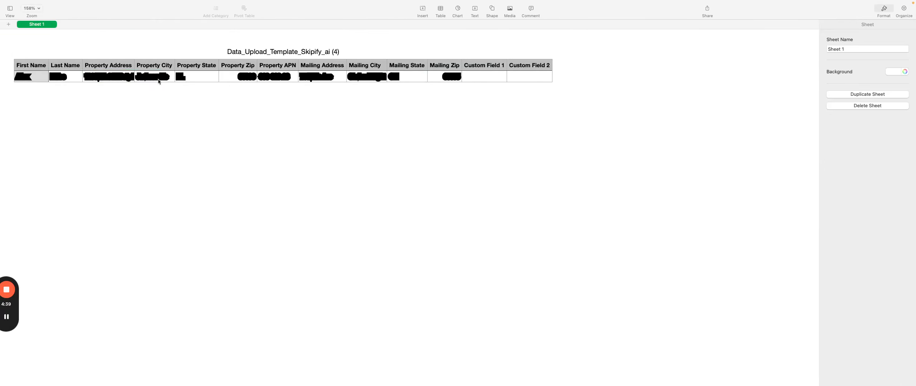
Step: Copy the owner's first and last name from the property export into the template's First Name and Last Name cells
key(ctrl+Right)
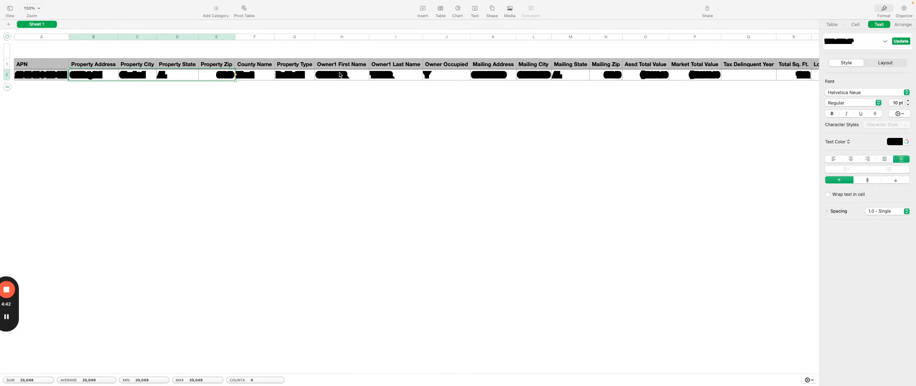
drag(340, 75, 395, 77)
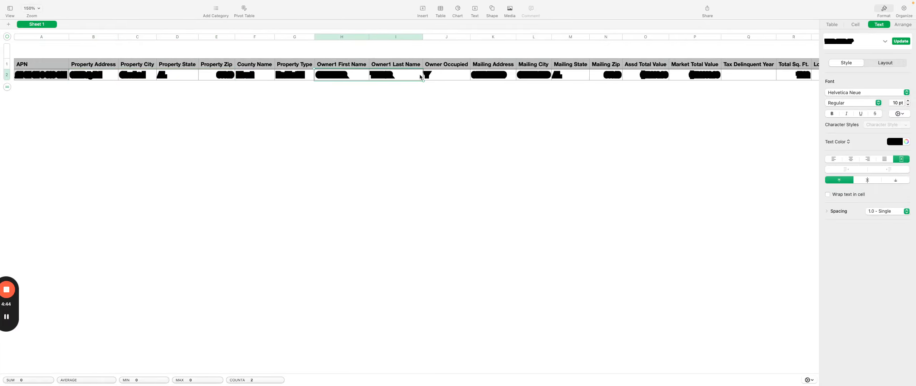
key(ctrl+Left)
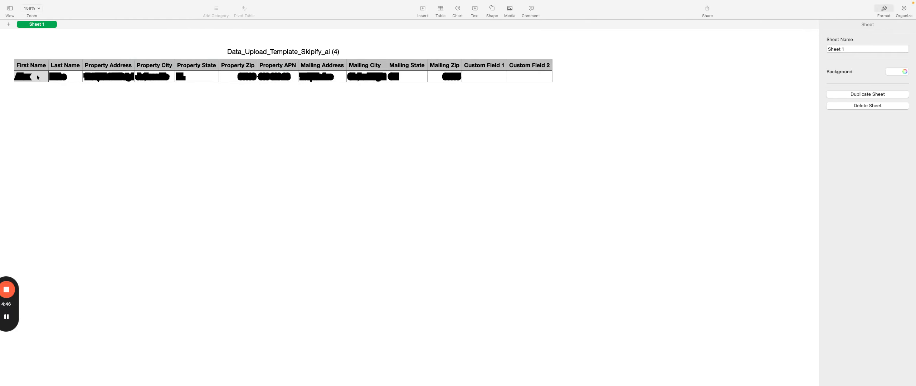
click(37, 77)
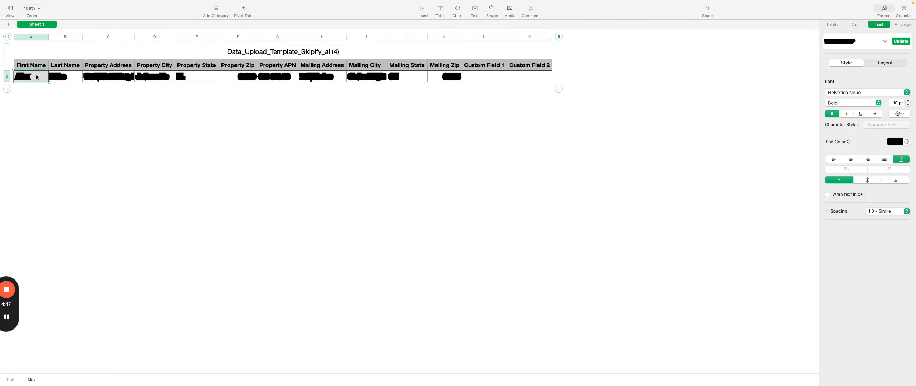
click(254, 101)
Step: Copy the record's APN from the property export into the template's Property APN cell
key(ctrl+Right)
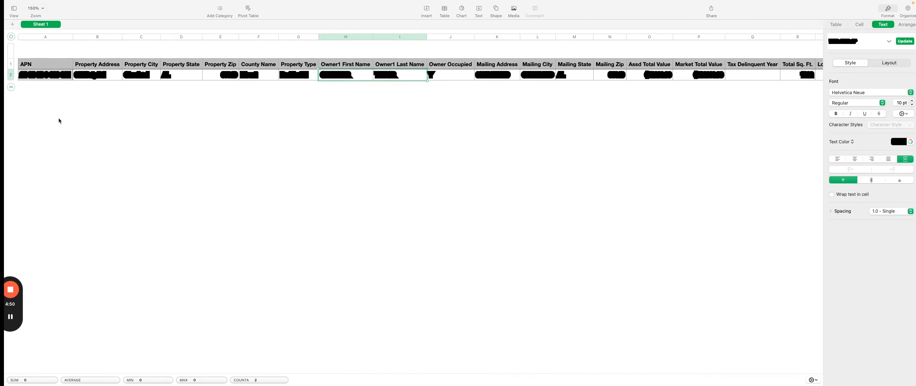
click(42, 76)
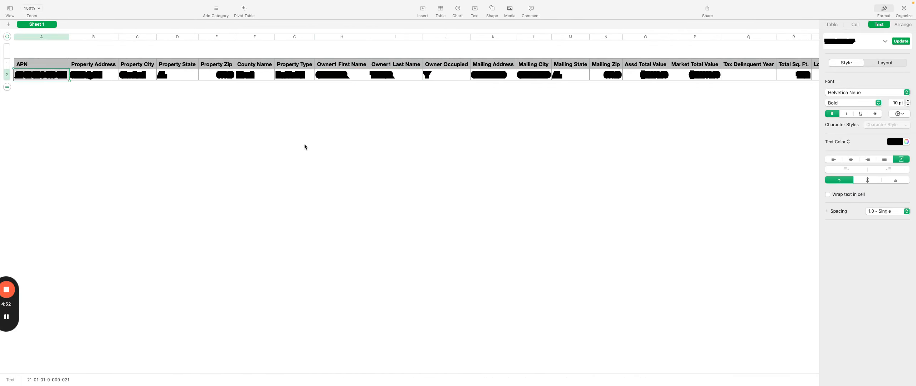
key(ctrl+Left)
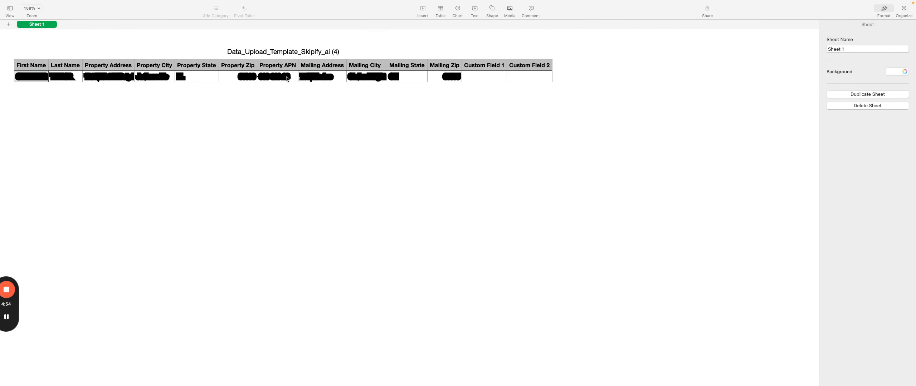
click(286, 78)
Step: Copy the record's Mailing Address through Mailing Zip cells from the property export into the template, starting at its Mailing Address cell
key(ctrl+Right)
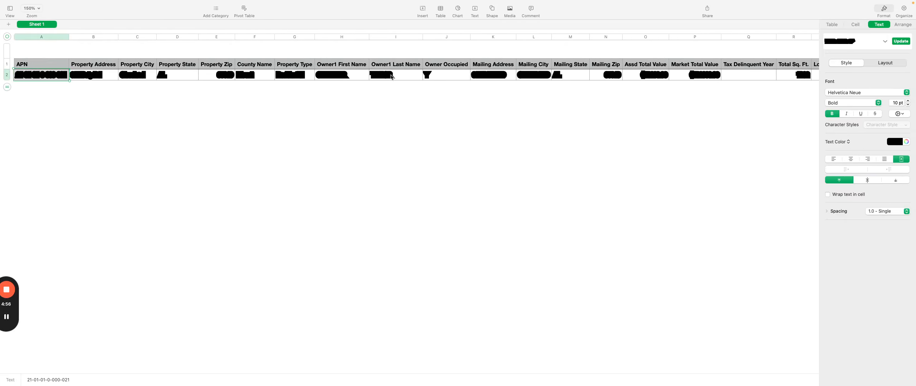
drag(504, 74, 603, 77)
key(ctrl+Left)
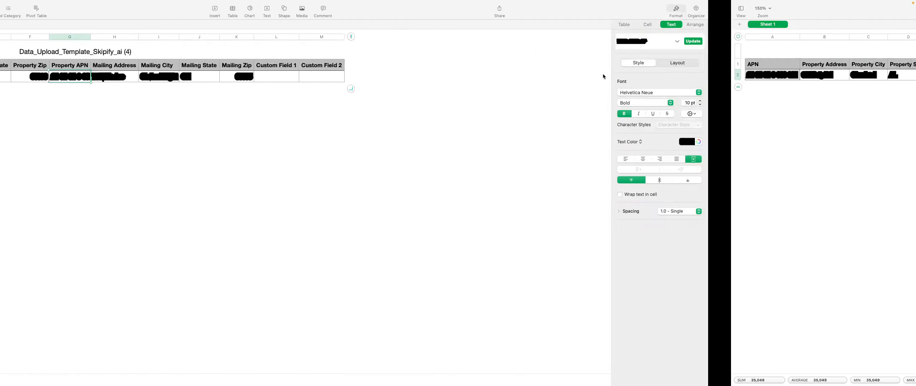
click(321, 78)
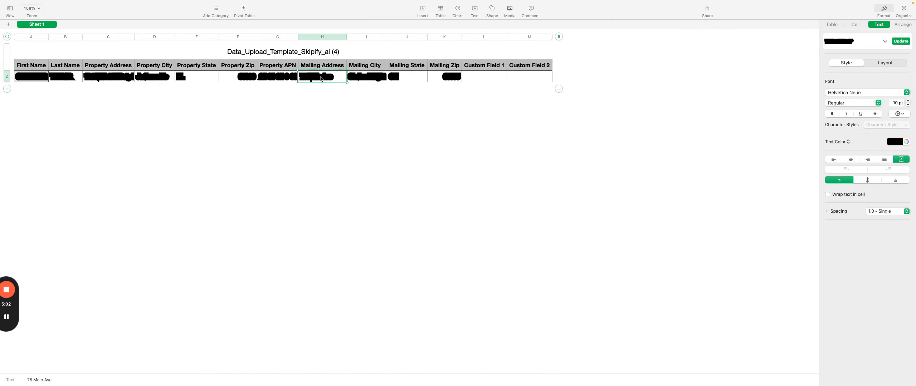
key(super+v)
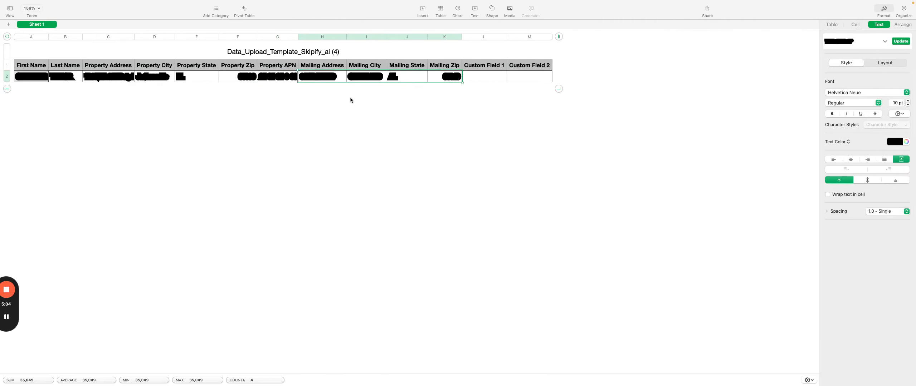
Step: Export the completed upload template as a CSV file named "Property Owner Name" into the Skipify Data Upload folder
key(ctrl+Right)
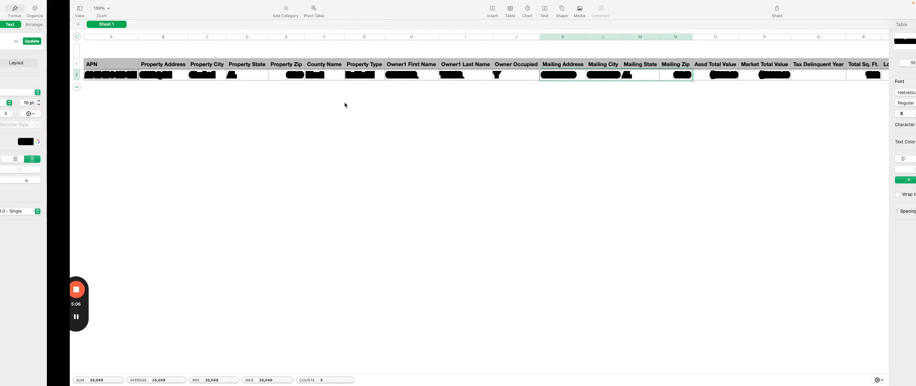
key(ctrl+Left)
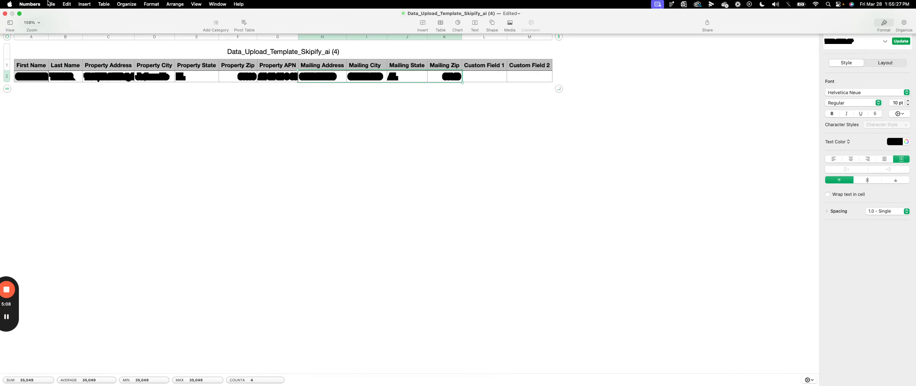
click(51, 4)
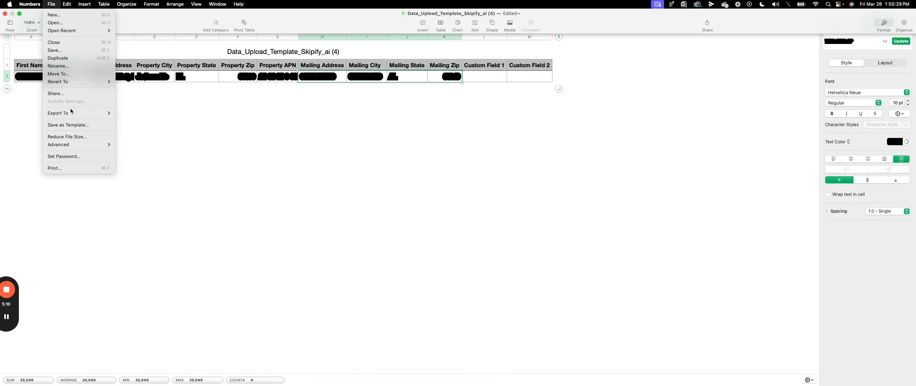
mouse_move(73, 117)
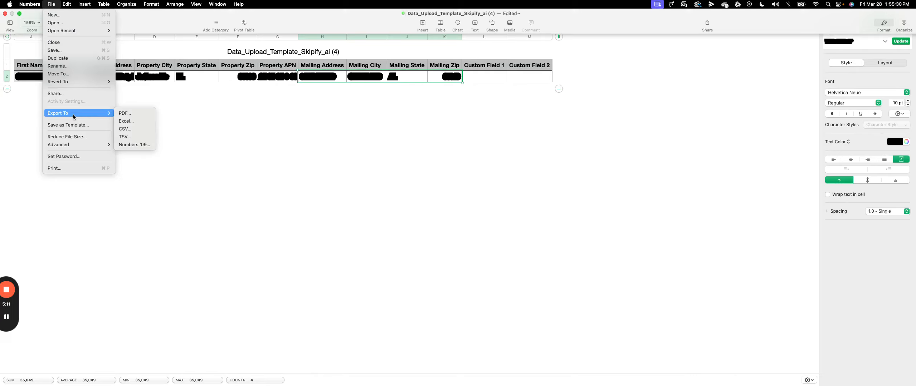
click(131, 130)
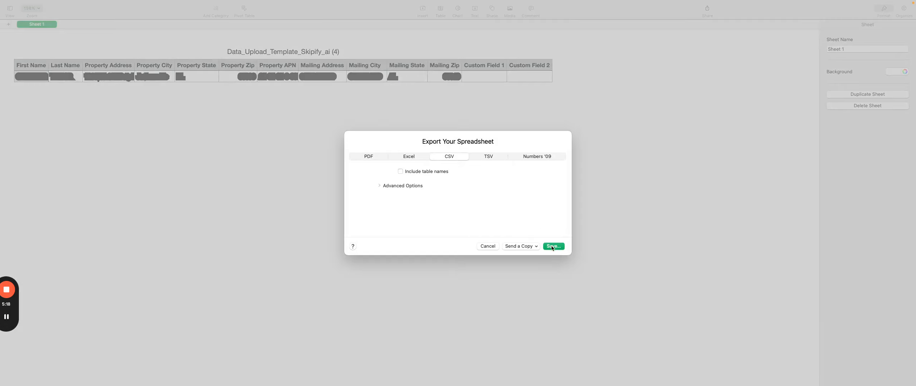
click(547, 246)
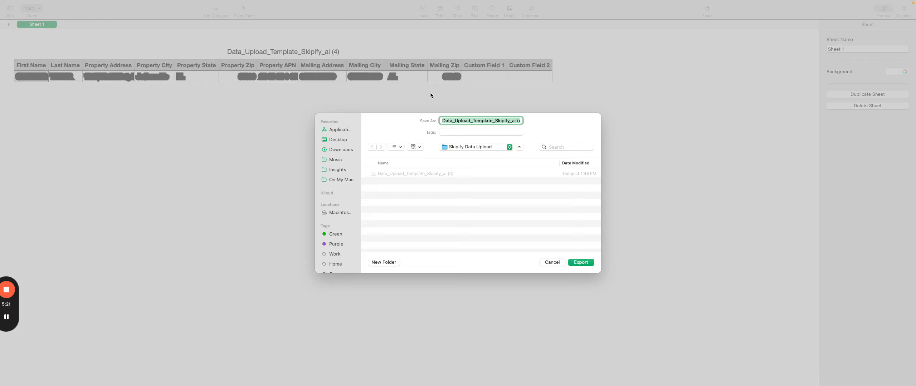
text(Property Owner Name)
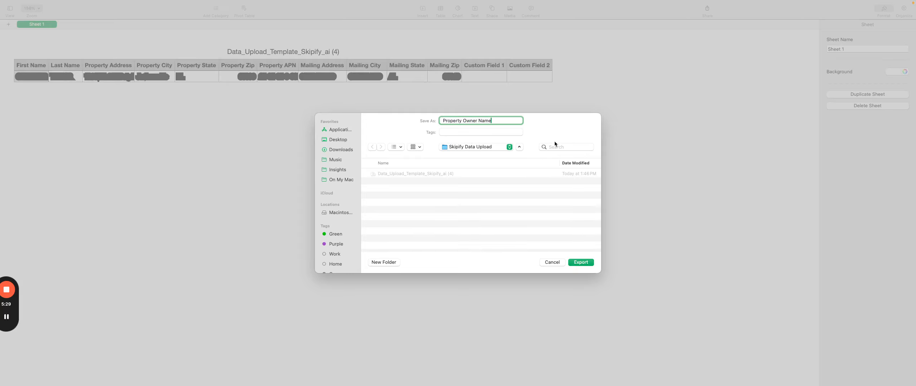
click(580, 262)
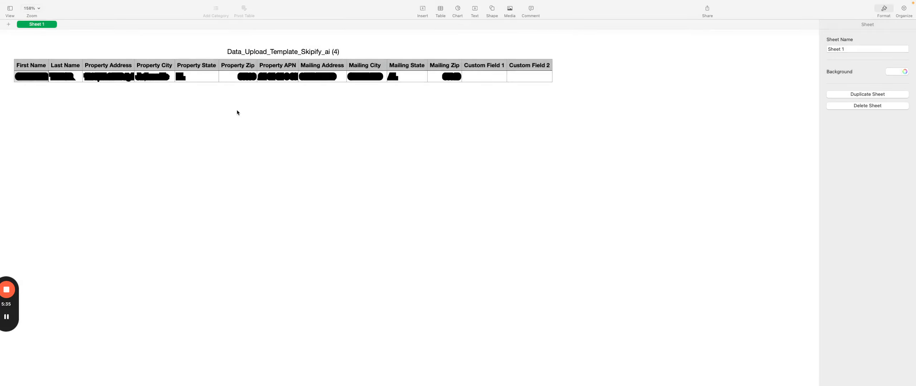
Step: Switch to the browser's file upload page and choose the Property Owner Name CSV from the desktop's Skipify Data Upload folder
key(ctrl+Right)
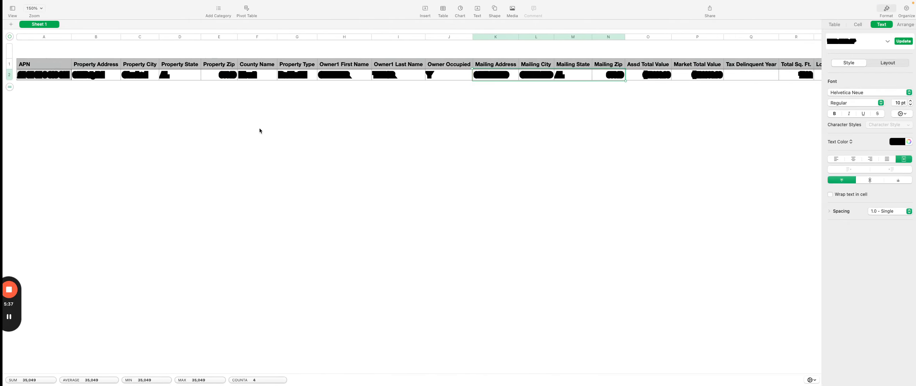
key(ctrl+Left)
key(ctrl+Left)
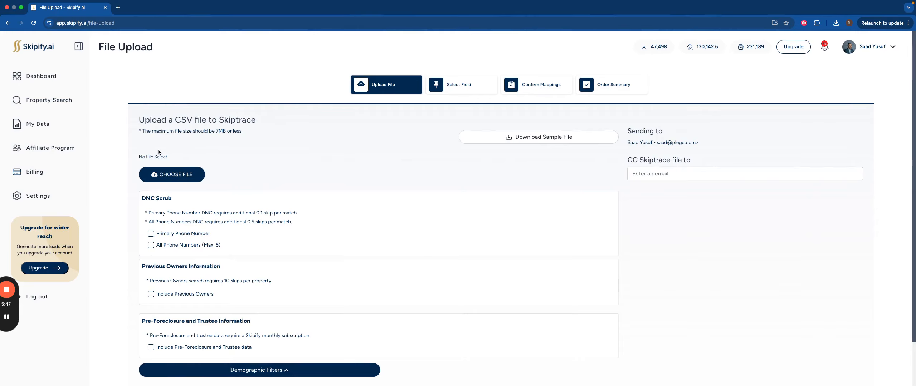
click(173, 181)
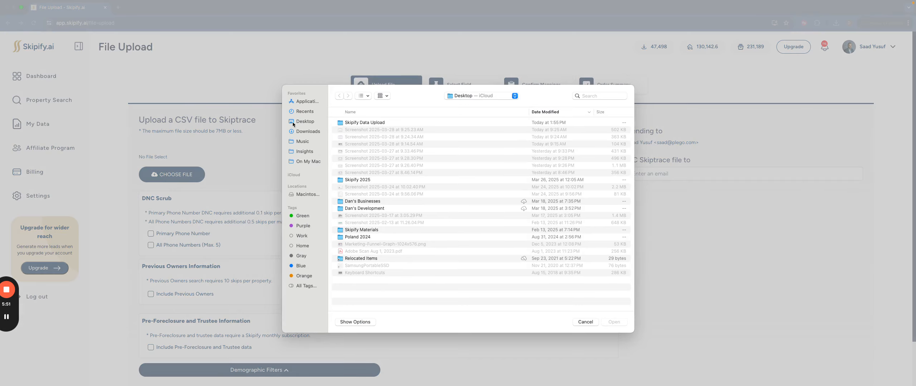
click(302, 120)
double_click(361, 123)
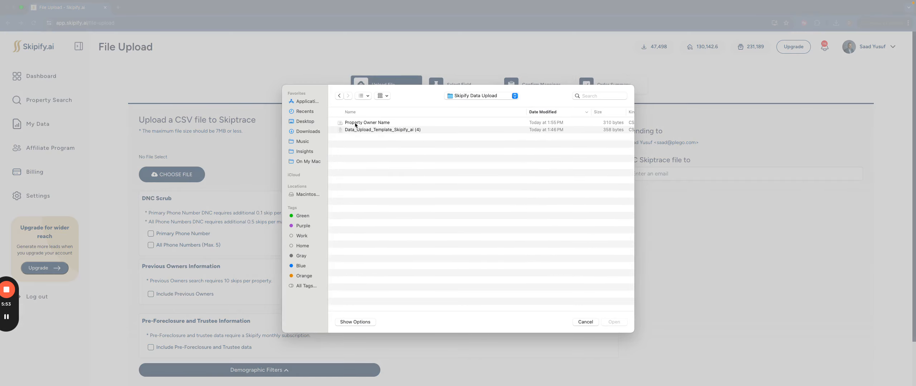
double_click(359, 123)
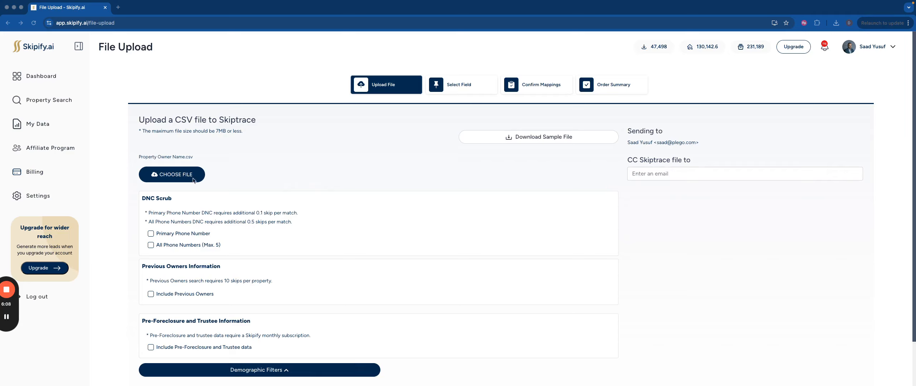
Step: Review the DNC scrub, previous owners and pre-foreclosure options, and expand the Demographic Filters
scroll(193, 162, down, 1)
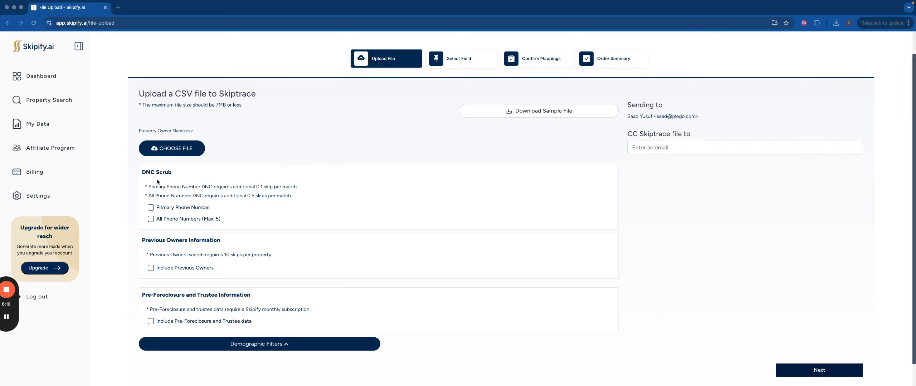
scroll(161, 182, down, 1)
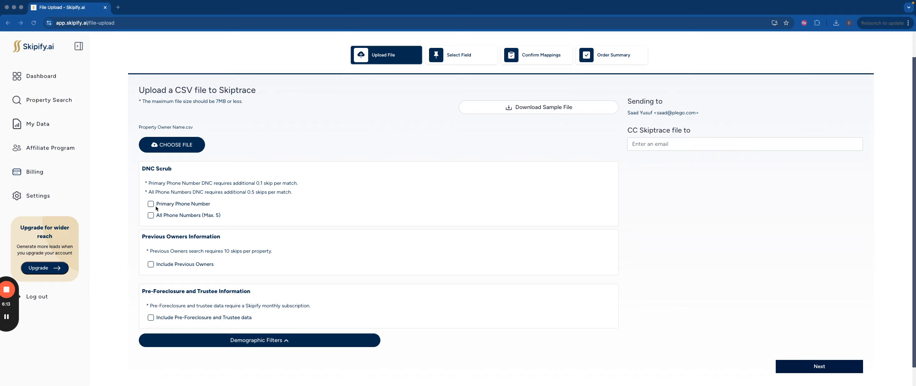
scroll(170, 234, down, 1)
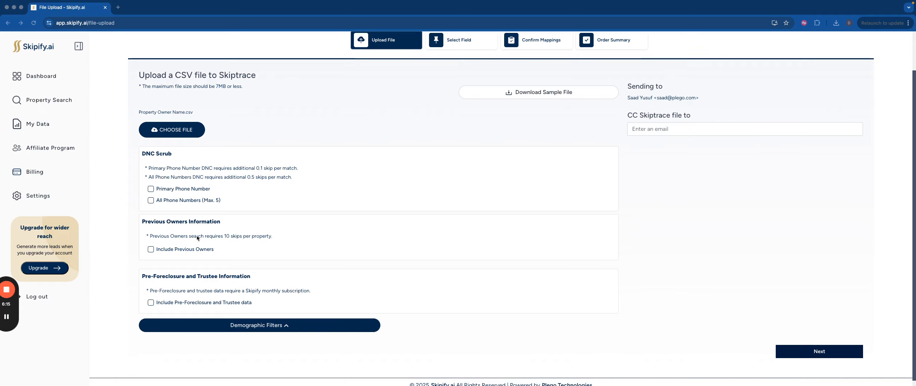
scroll(161, 276, down, 1)
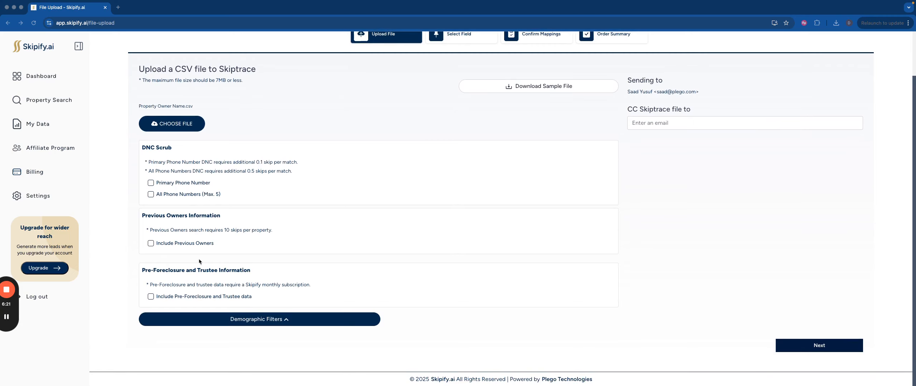
scroll(199, 259, up, 1)
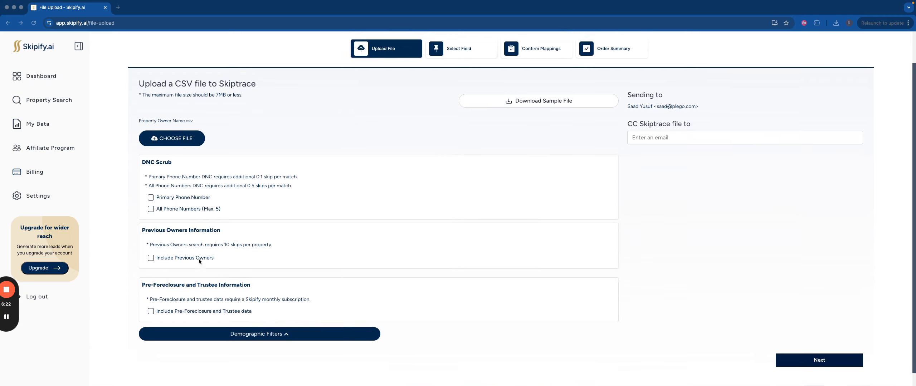
click(228, 339)
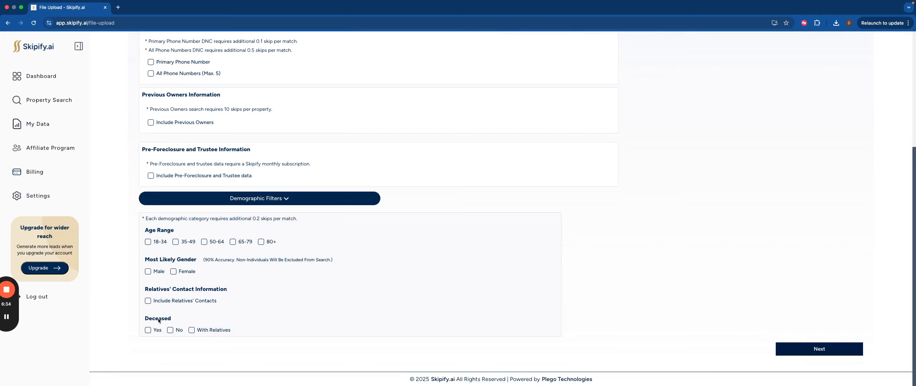
Step: Enable DNC scrub for All Phone Numbers (Max. 5) and choose the Property Owner Name CSV again as the upload file
scroll(165, 319, up, 5)
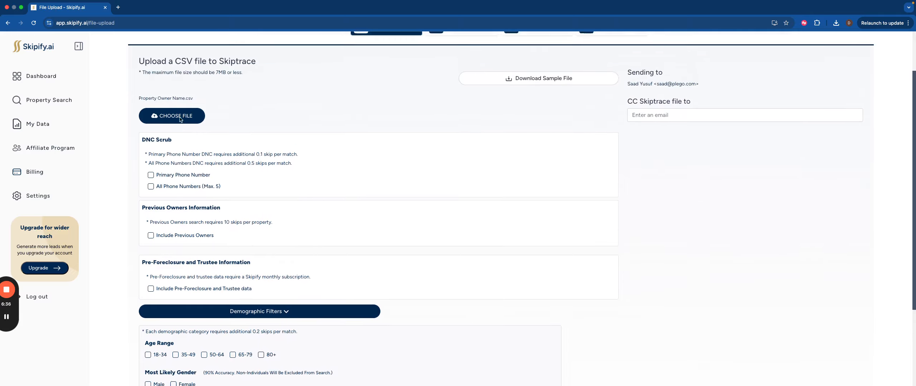
click(150, 211)
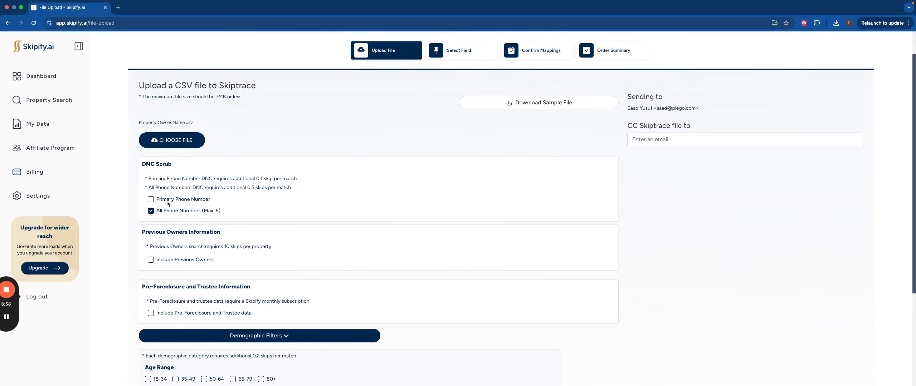
scroll(140, 171, up, 1)
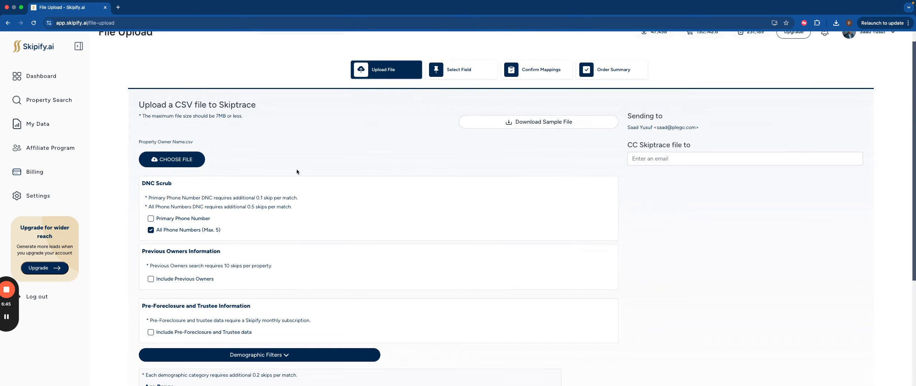
click(193, 161)
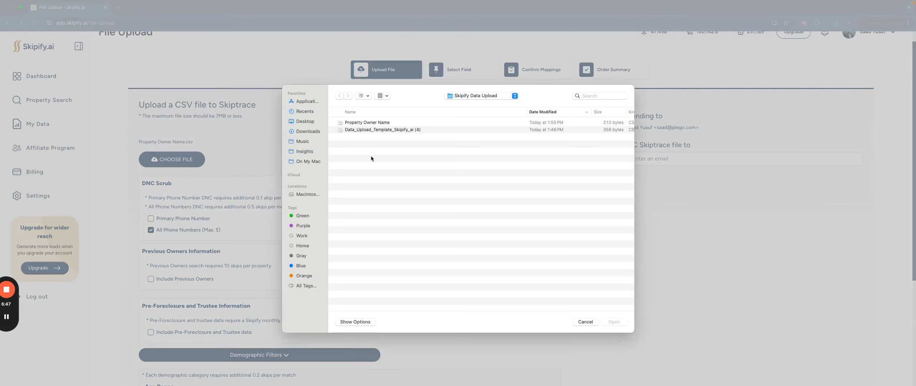
double_click(369, 124)
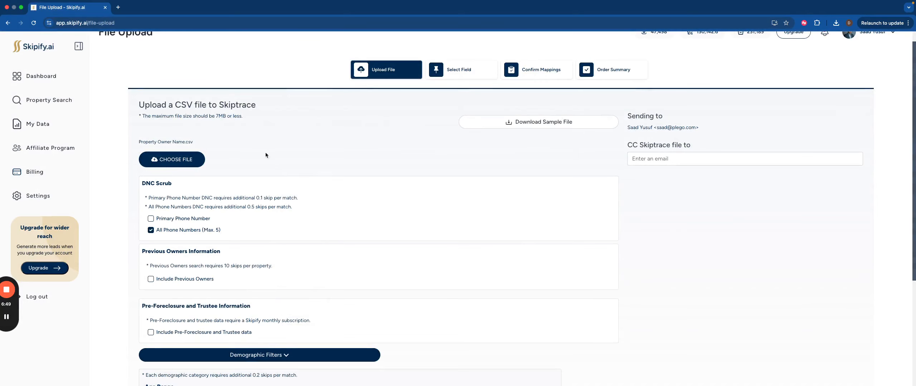
Step: Check the chosen Property Owner Name CSV and continue to its field mappings with no demographic filters selected
drag(139, 141, 200, 141)
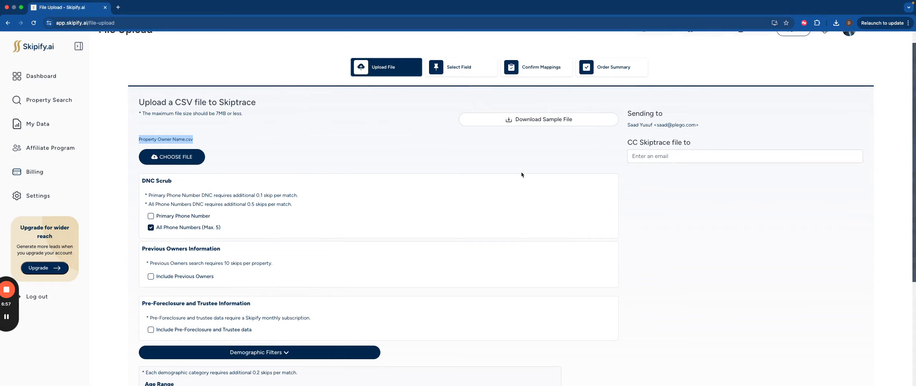
click(672, 207)
scroll(672, 207, down, 5)
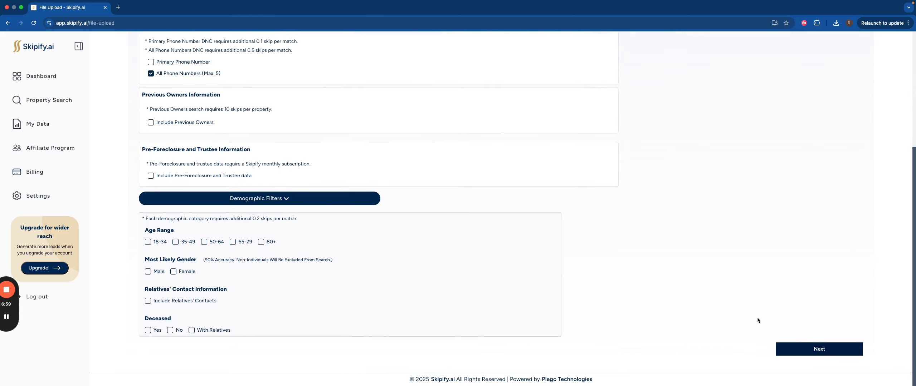
click(789, 348)
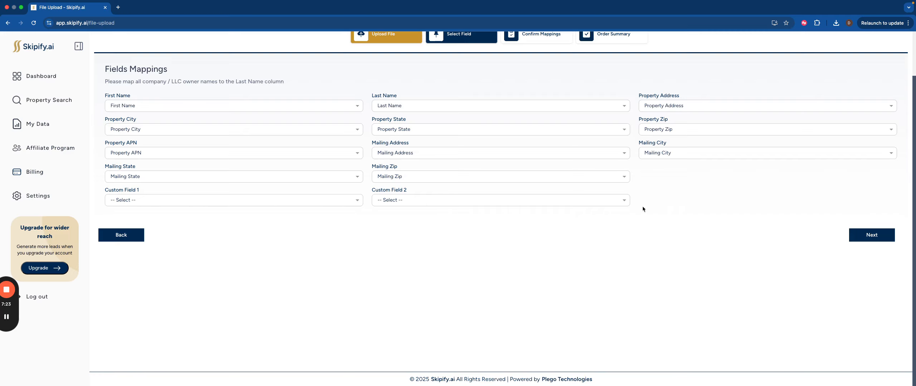
Step: Accept the existing field mappings, confirm the mapped record and place the skip trace order with the saved payment method
click(871, 235)
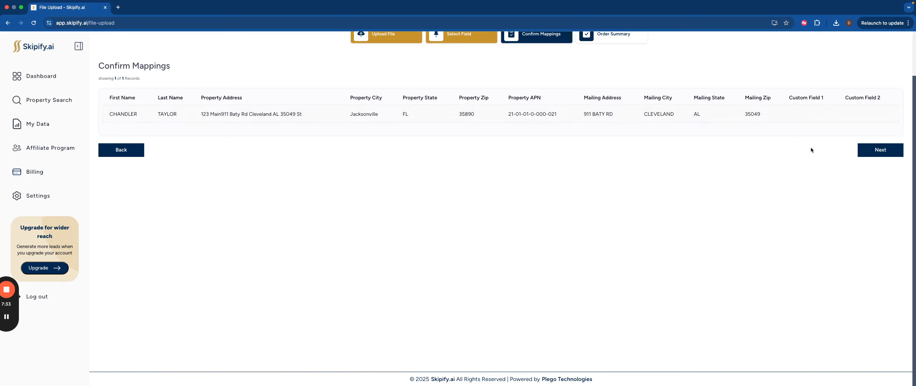
click(864, 148)
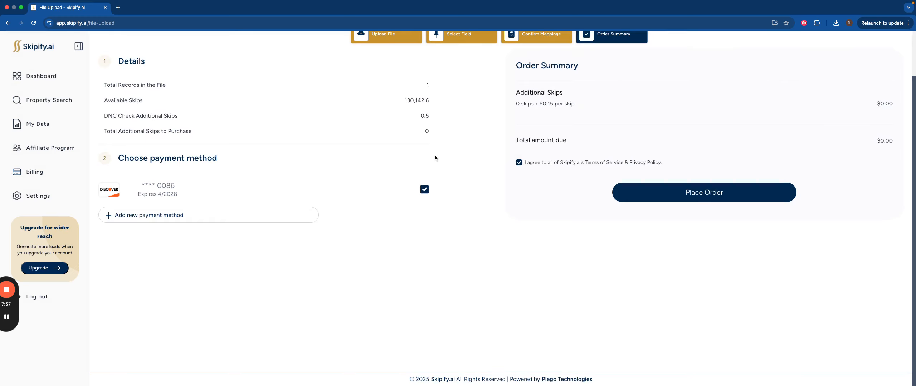
scroll(379, 153, up, 1)
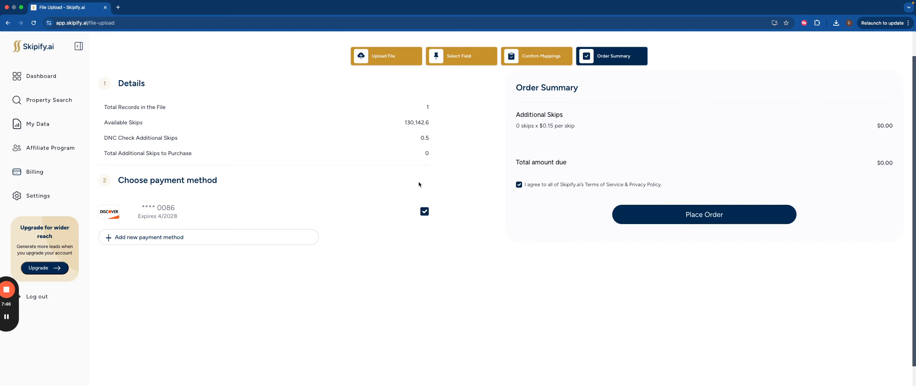
click(735, 220)
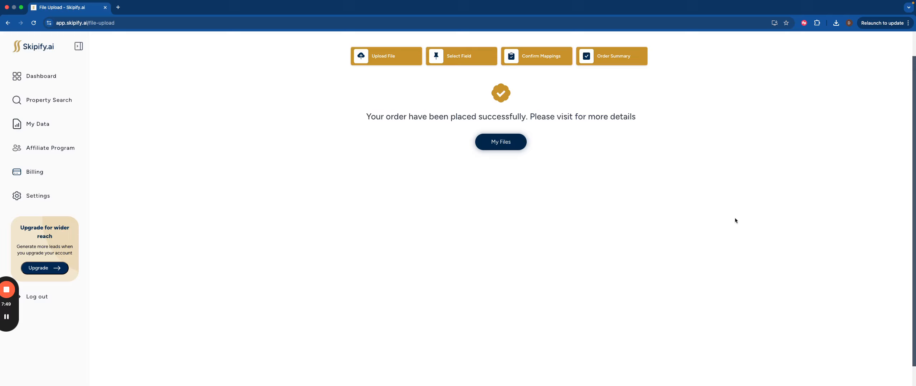
Step: Go to the processed files list and download the SkipTrace file of the Property_Owner_Name.csv order
click(490, 142)
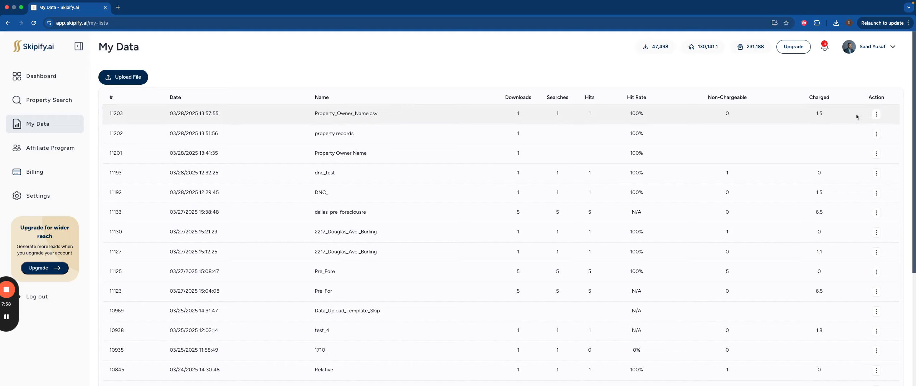
click(876, 115)
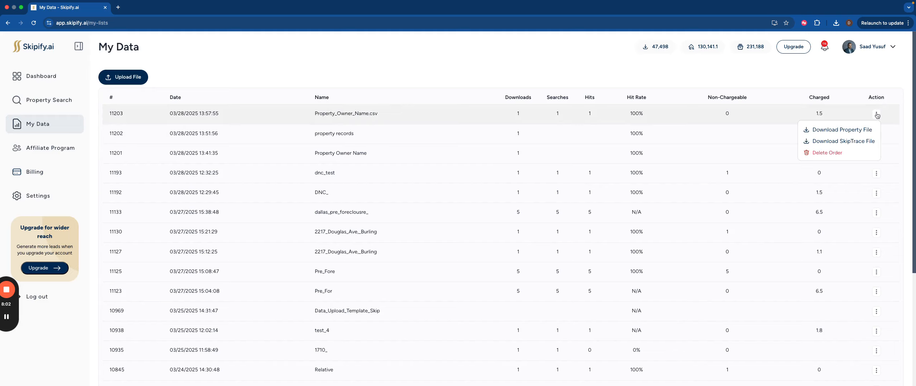
click(856, 143)
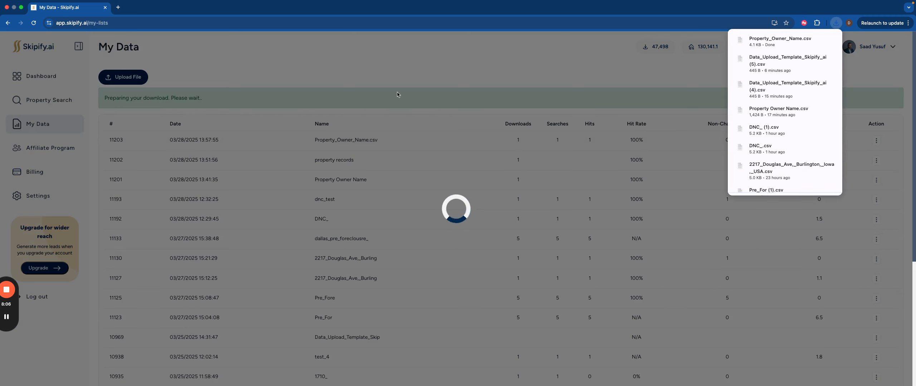